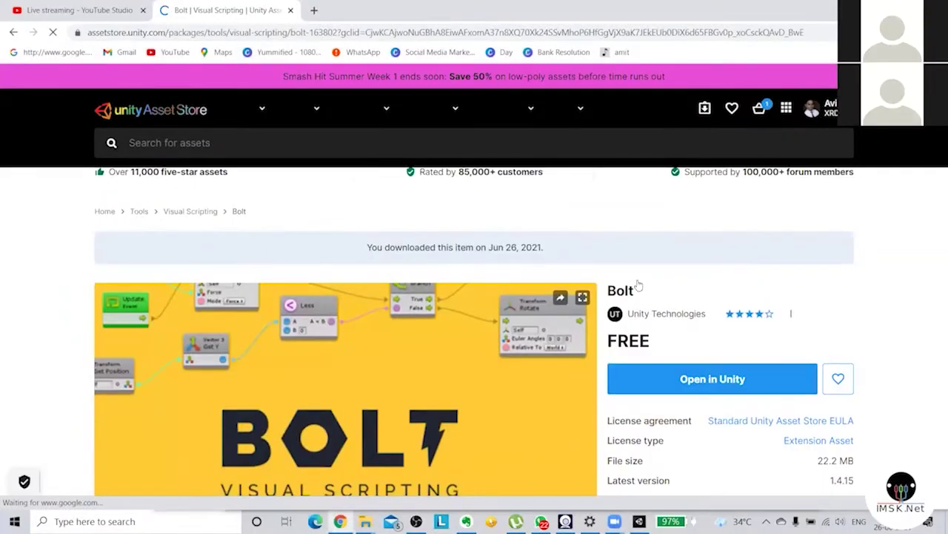
Review the free Bolt asset page, then return to Unity's Package Manager showing Bolt 1.4.15
scroll(665, 295, "down", 2)
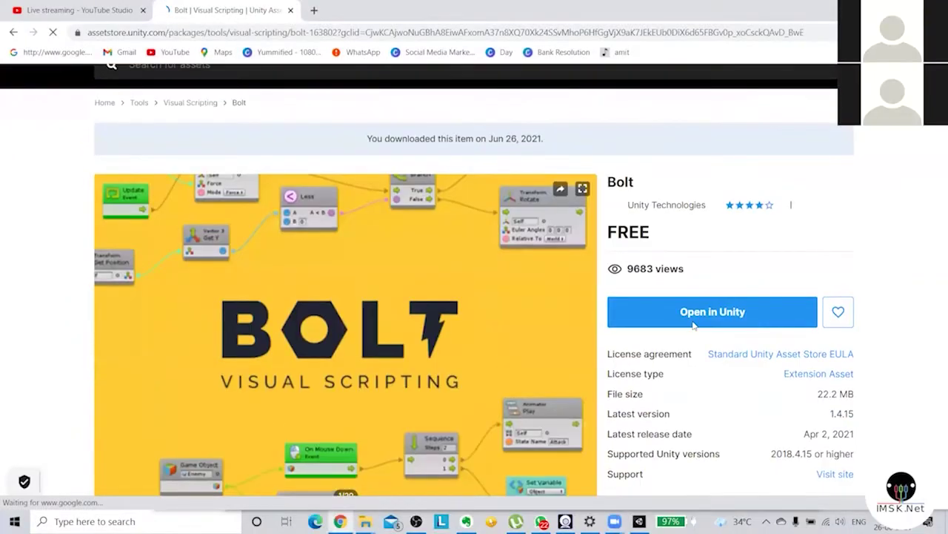
scroll(741, 356, "down", 2)
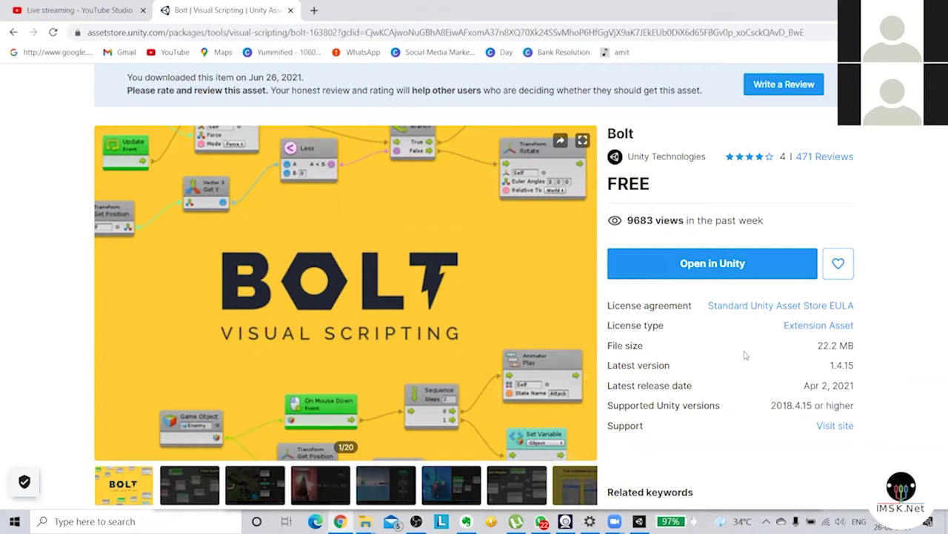
scroll(748, 355, "down", 3)
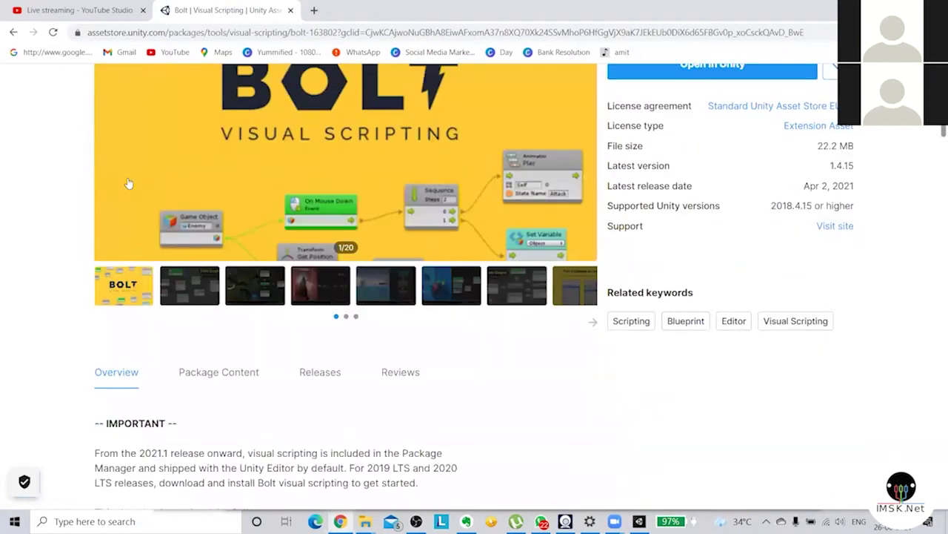
scroll(128, 183, "down", 2)
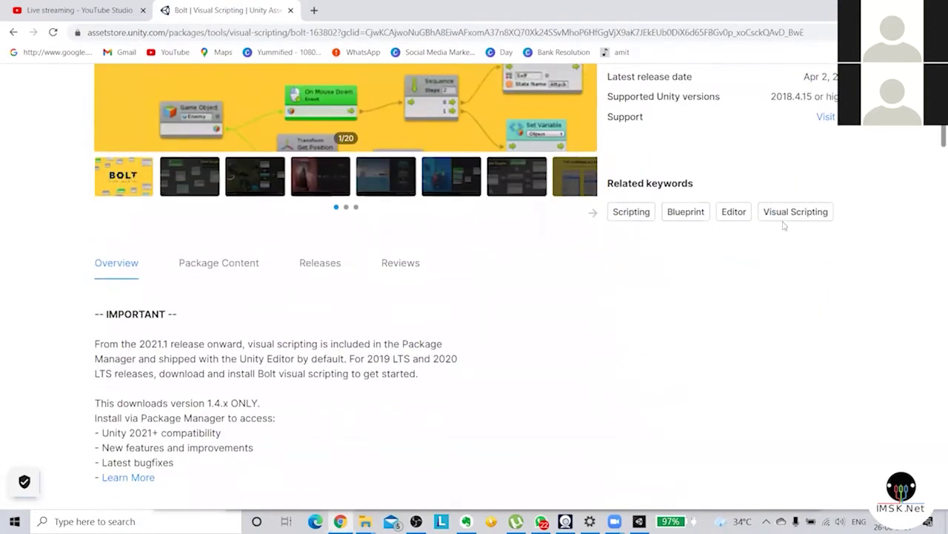
scroll(443, 324, "down", 1)
scroll(444, 324, "down", 4)
scroll(518, 305, "down", 1)
scroll(604, 331, "up", 1)
scroll(643, 264, "up", 5)
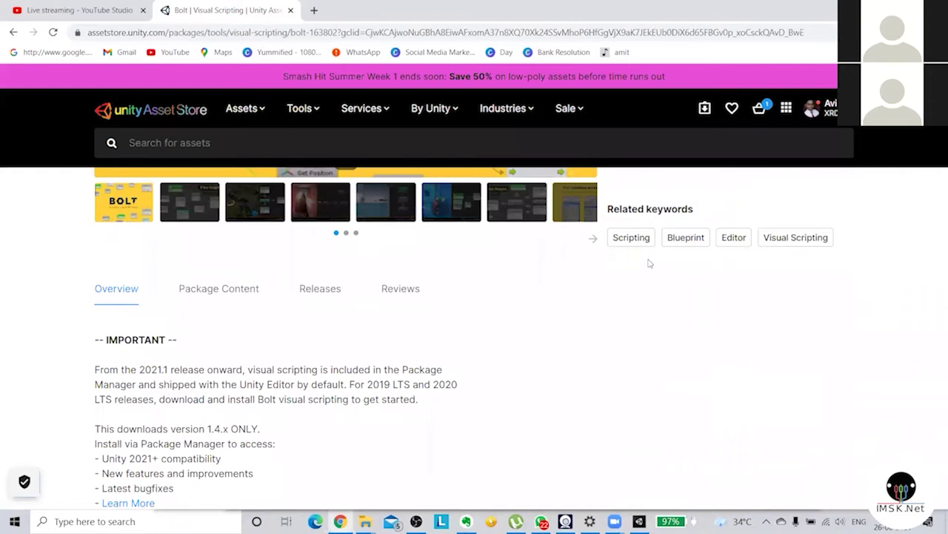
scroll(649, 263, "up", 1)
key("alt+Tab")
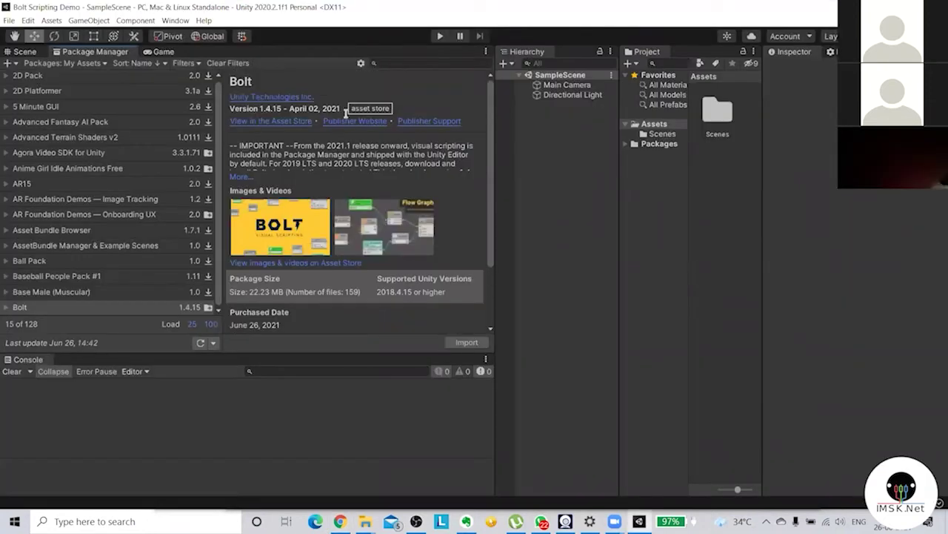
Import the Bolt package from Package Manager with all its files checked
left_click(459, 339)
left_click(461, 345)
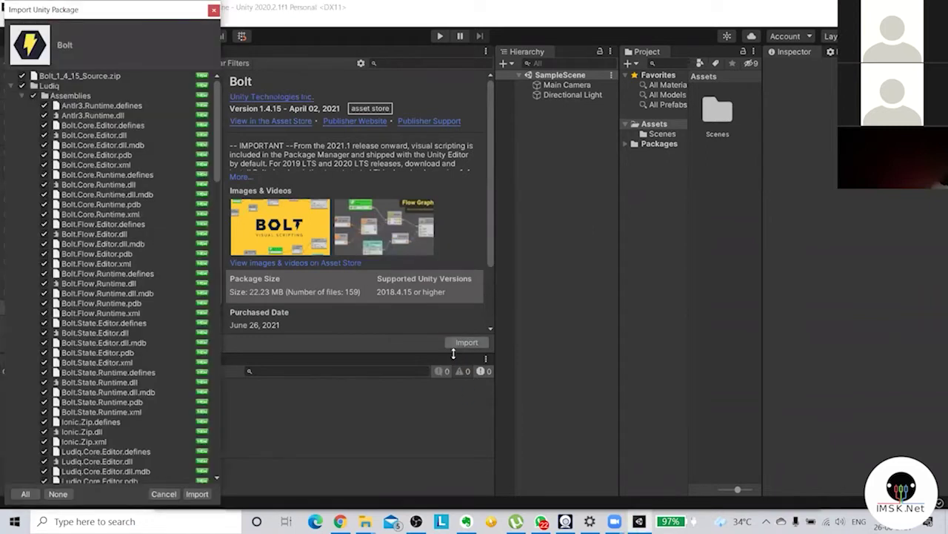
scroll(67, 289, "down", 15)
scroll(97, 339, "down", 10)
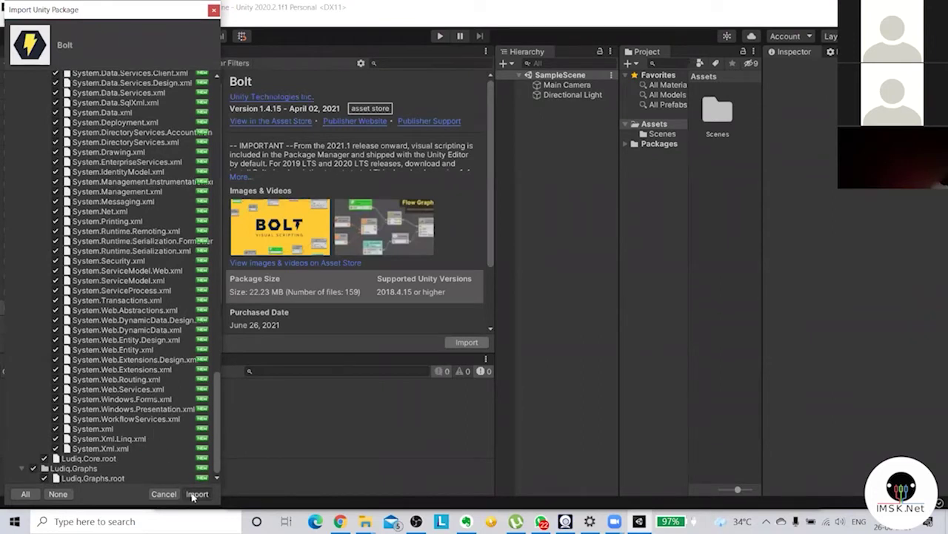
left_click(194, 494)
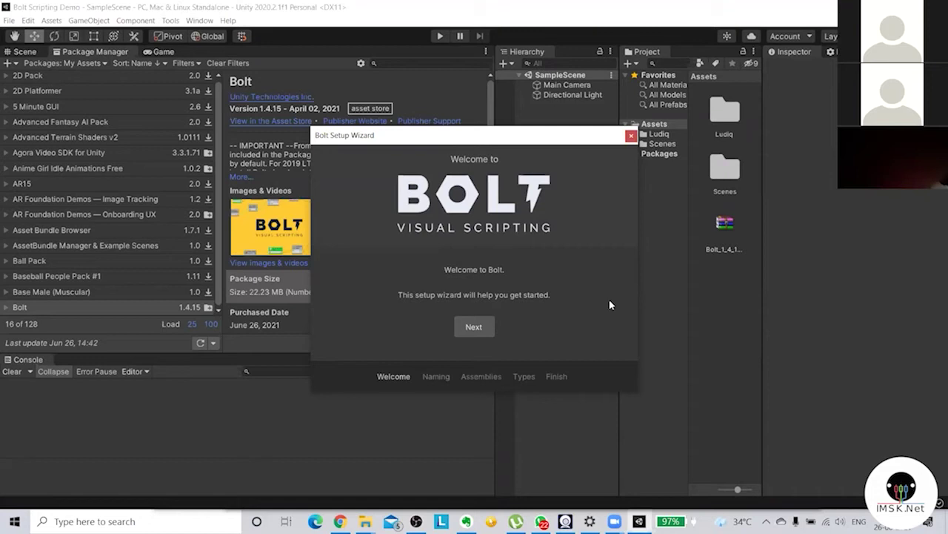
Move the Bolt Setup Wizard past its welcome page to the Naming Scheme step
left_click(474, 327)
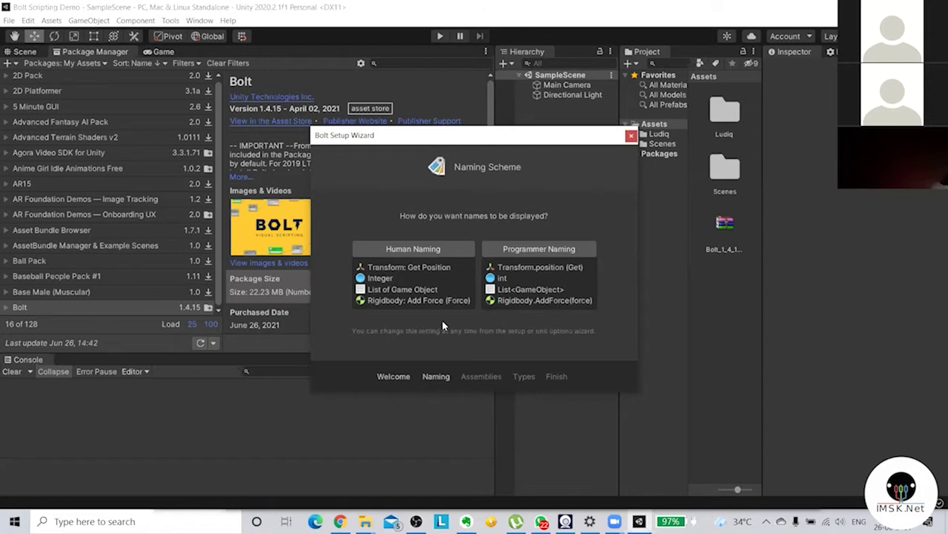
Choose Programmer Naming and accept the default assembly list
left_click(557, 250)
scroll(548, 331, "down", 10)
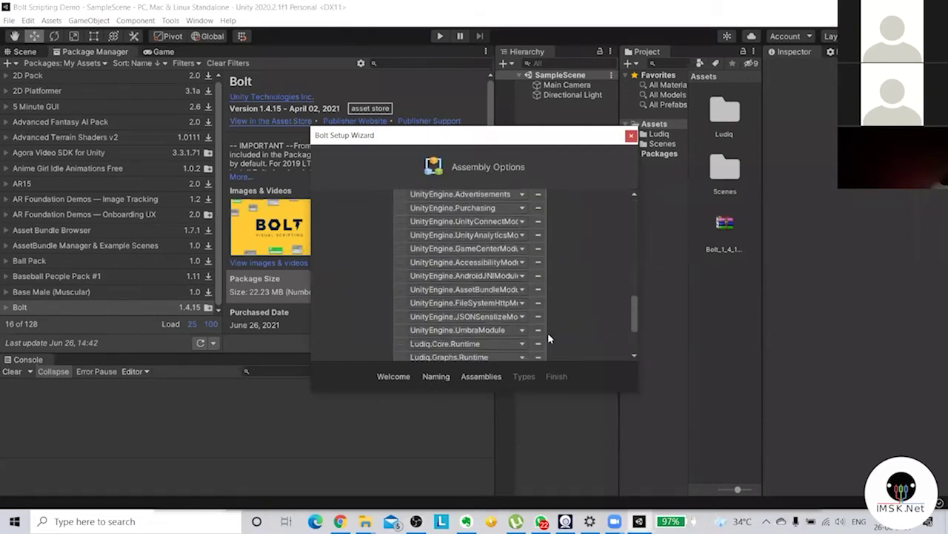
left_click(468, 338)
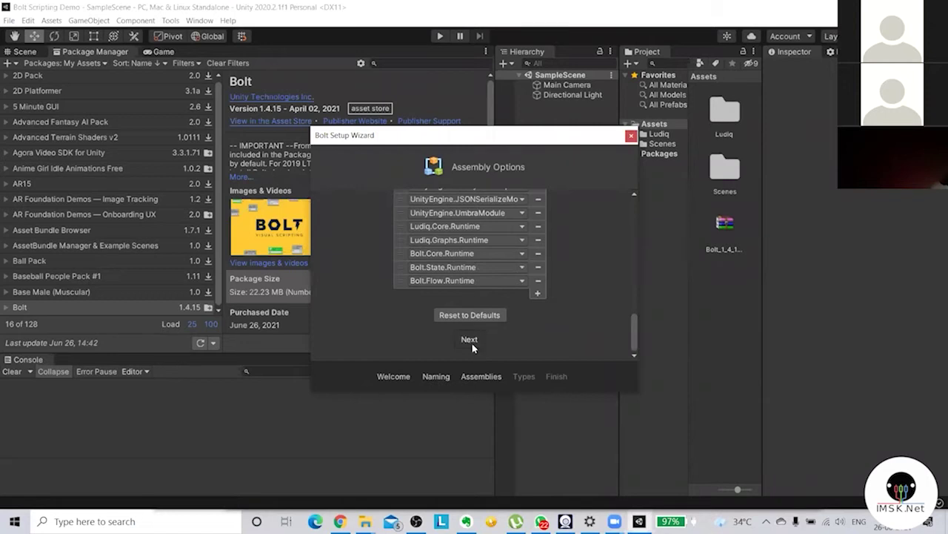
Review the default type list and generate it to finish Bolt setup
scroll(519, 296, "down", 6)
scroll(512, 293, "down", 3)
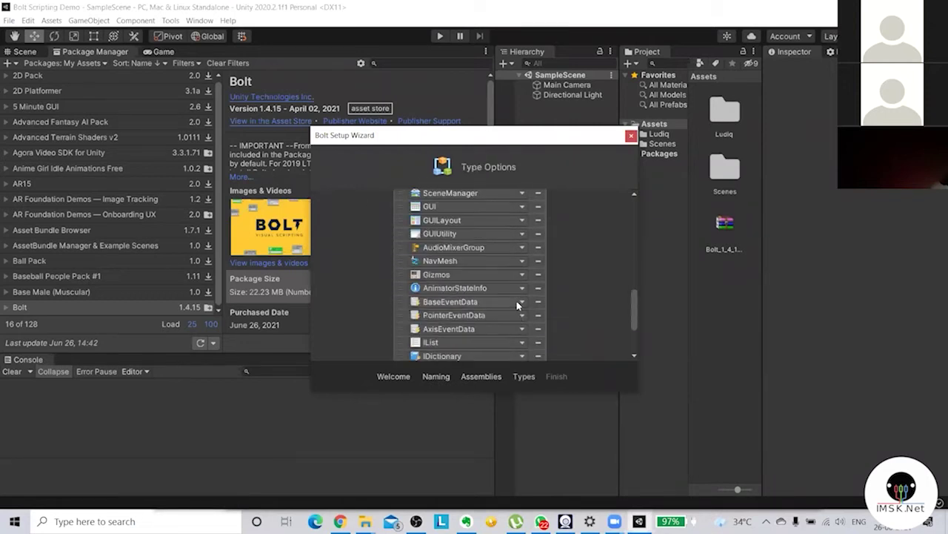
scroll(494, 277, "up", 12)
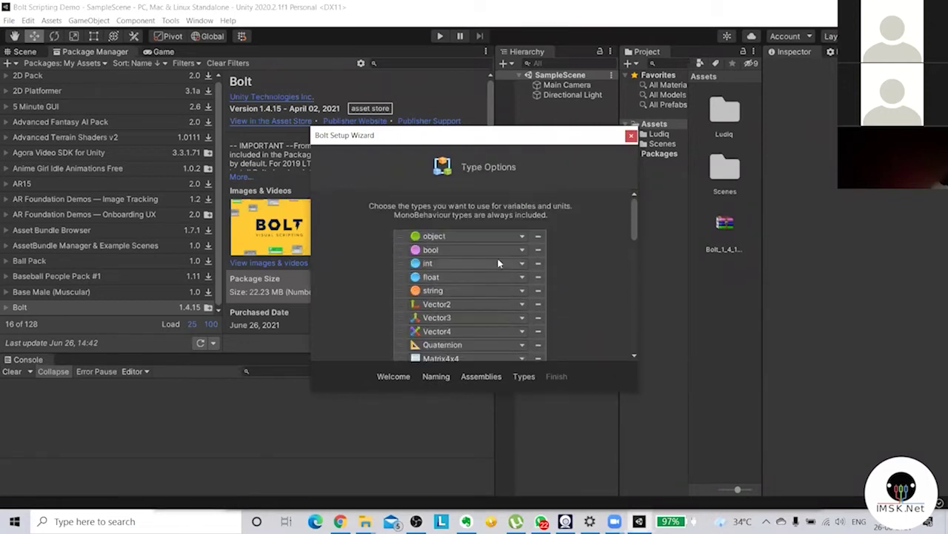
scroll(434, 239, "down", 1)
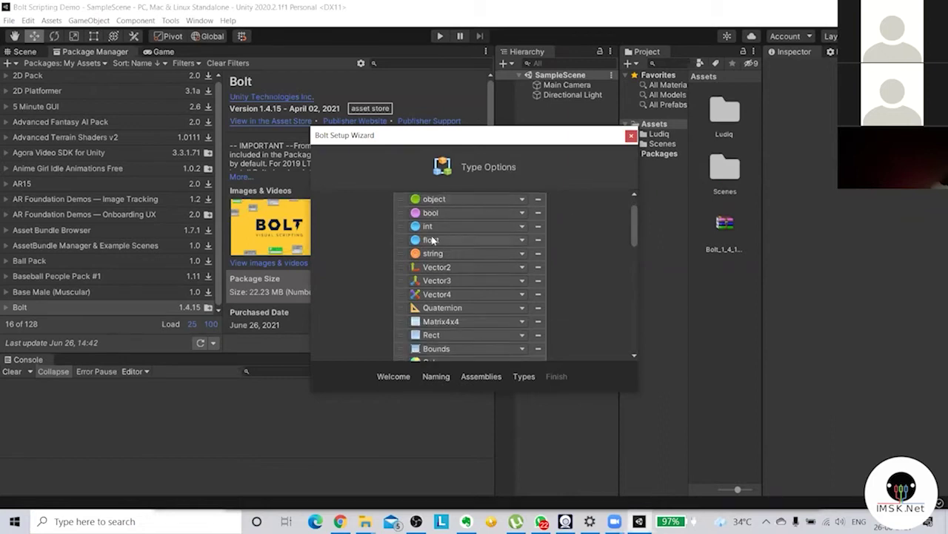
scroll(438, 237, "down", 8)
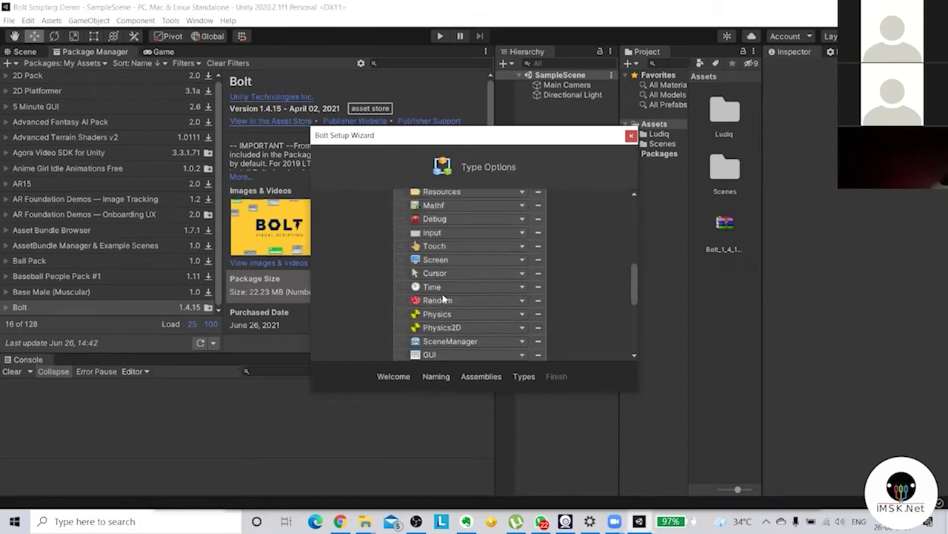
scroll(449, 286, "down", 10)
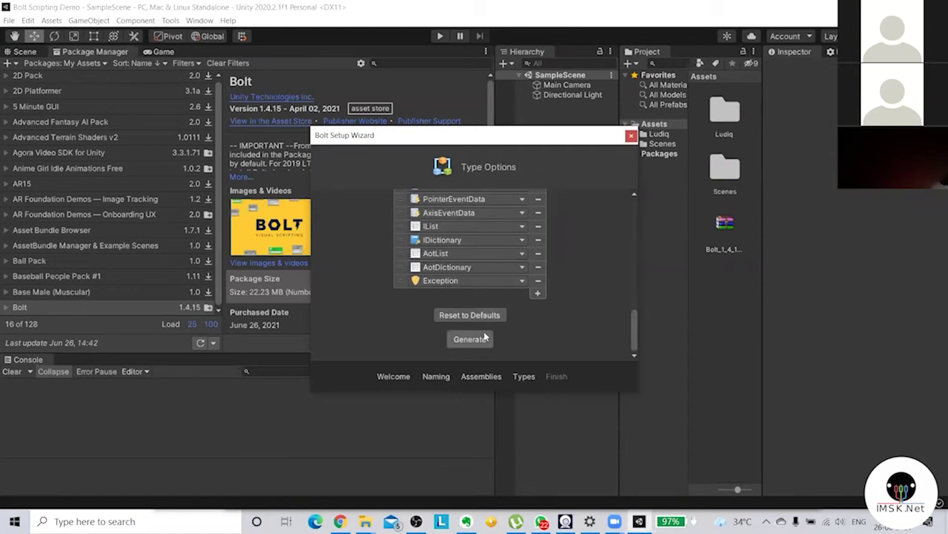
left_click(482, 334)
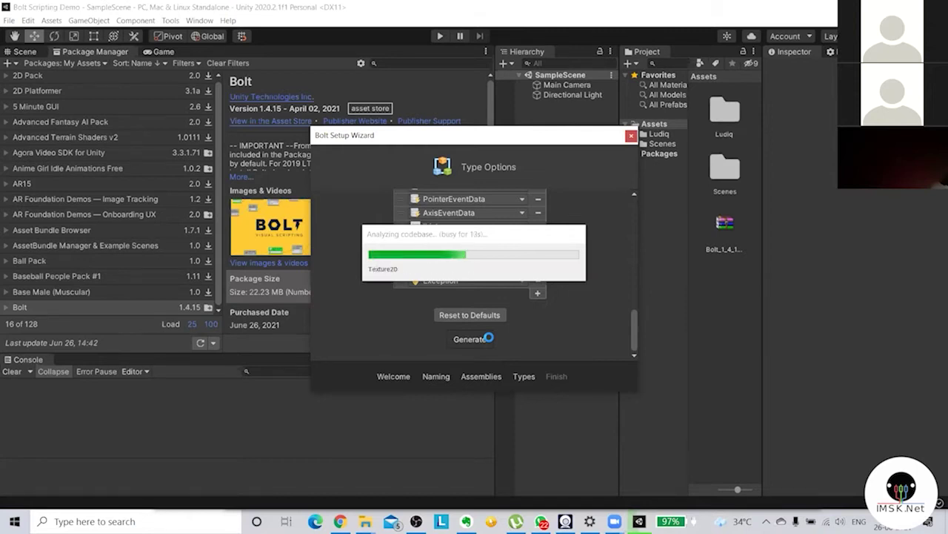
Select the Main Camera in SampleScene, undo its accidental move, and deselect it
left_click(24, 52)
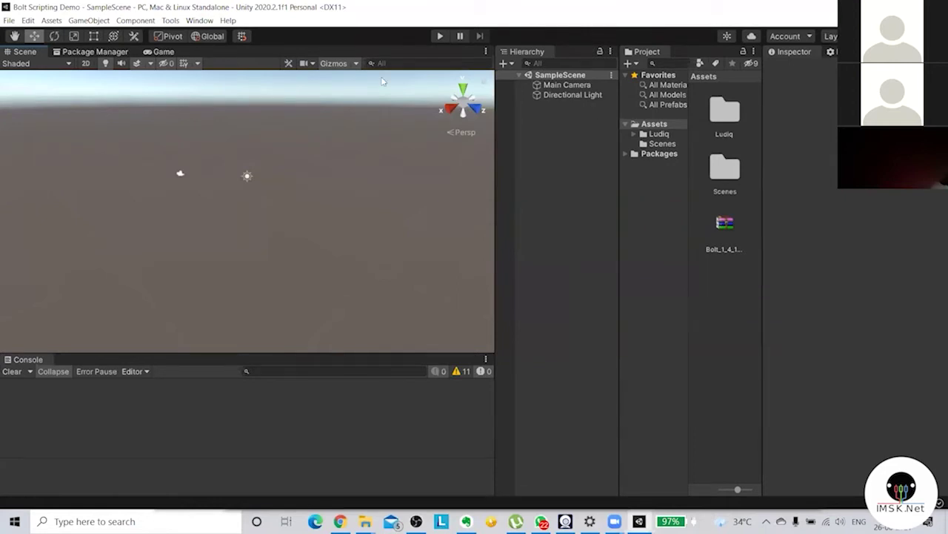
scroll(192, 156, "down", 2)
right_click(530, 120)
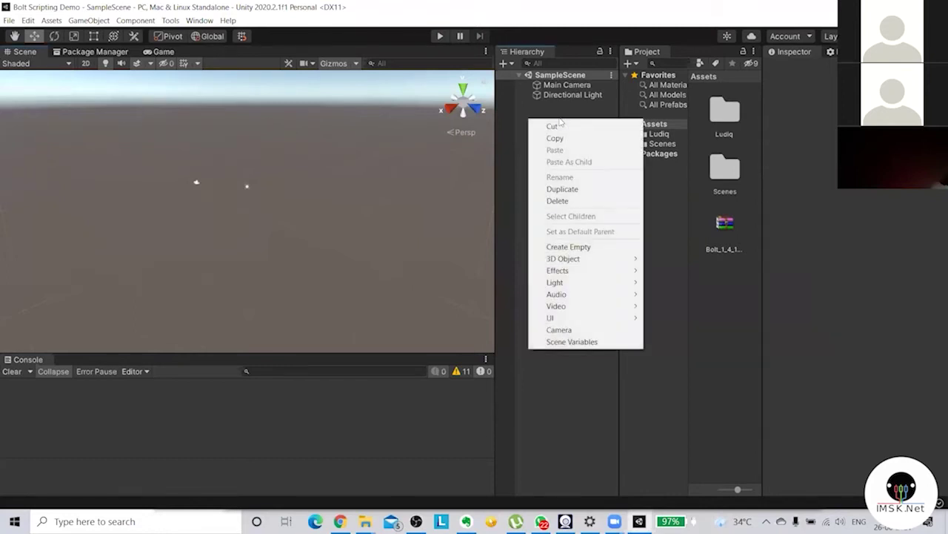
left_click(546, 96)
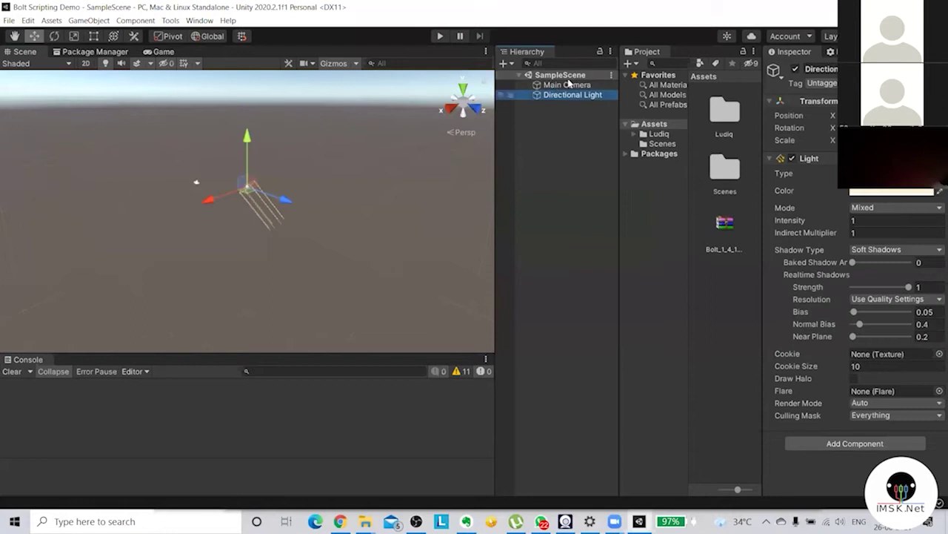
left_click(567, 85)
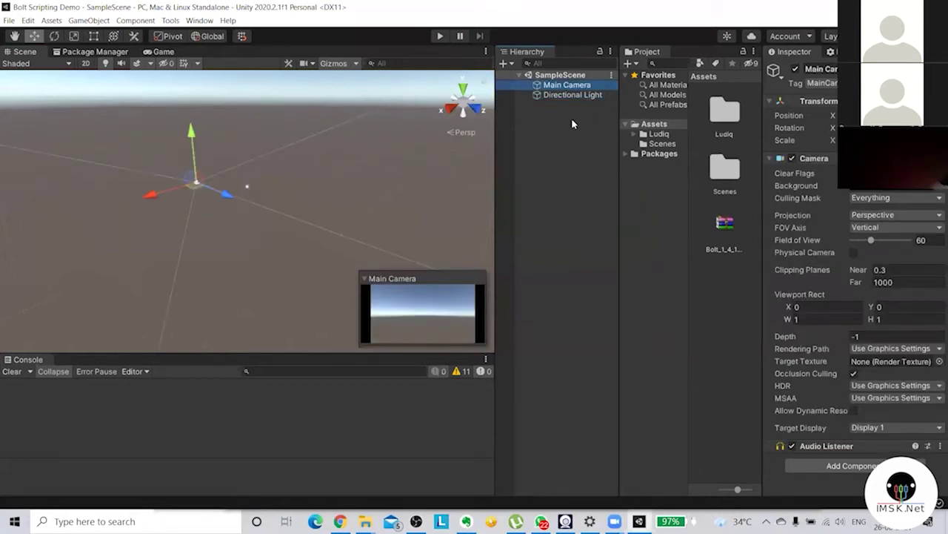
left_click_drag(226, 196, 255, 193)
key("ctrl+z")
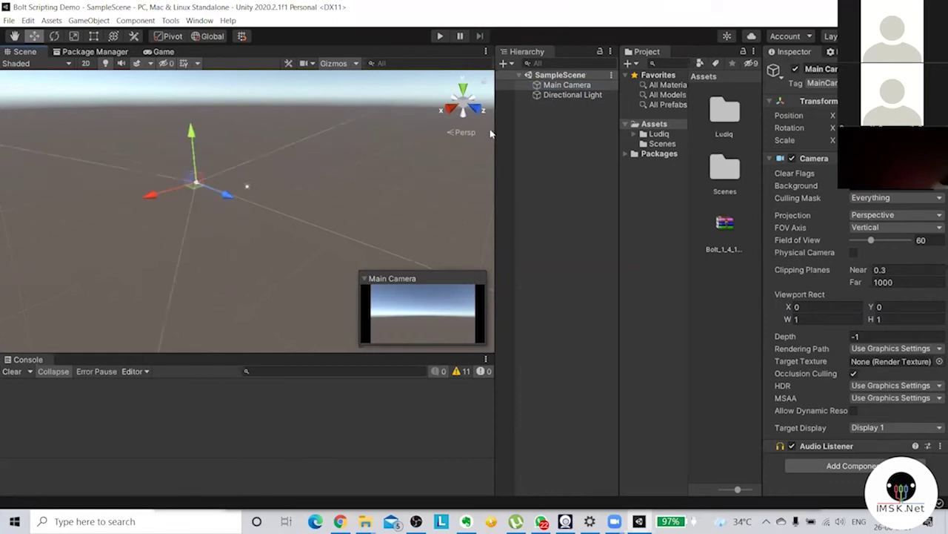
left_click(585, 120)
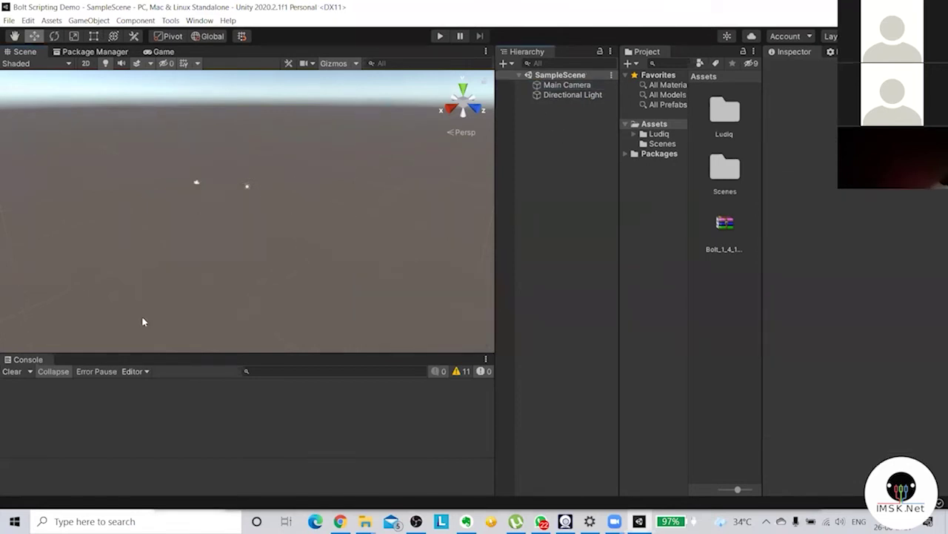
Set the Game view resolution to 1920x1080
left_click(153, 54)
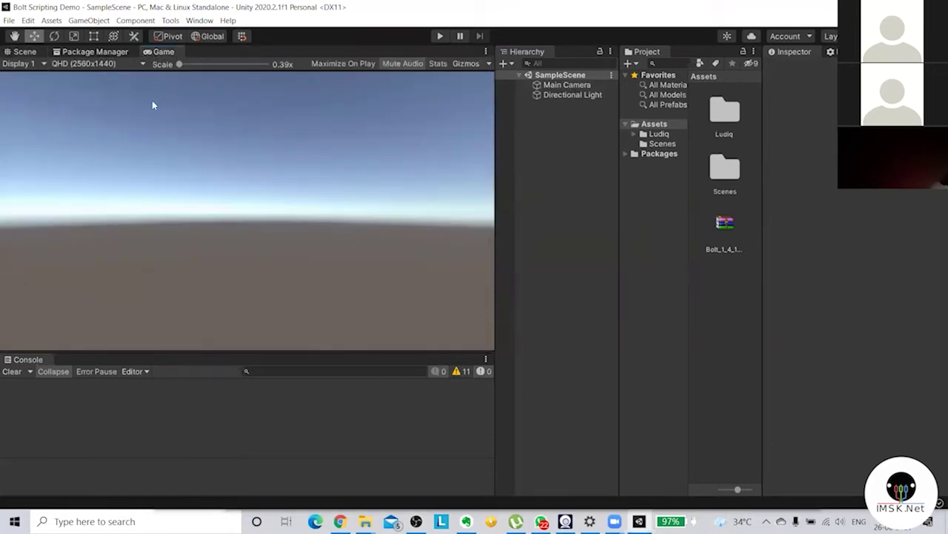
left_click(112, 65)
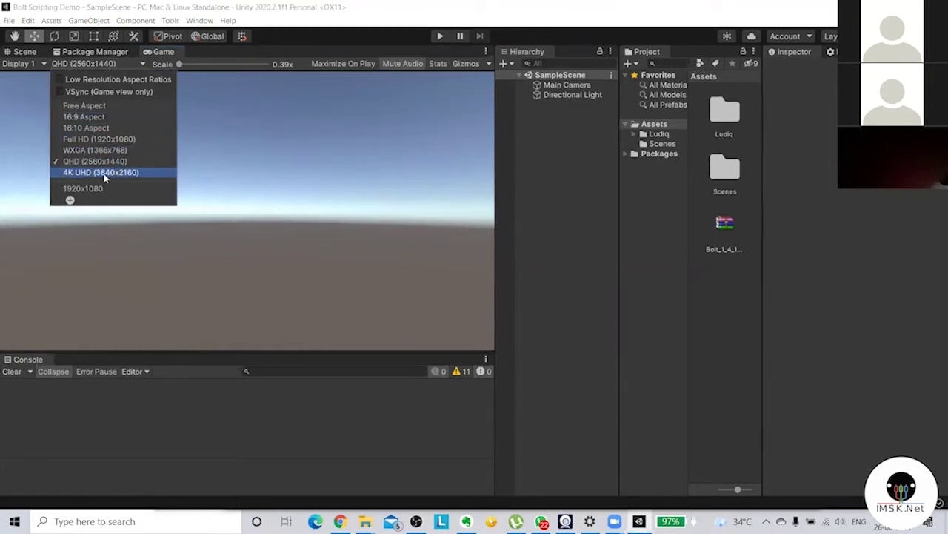
left_click(103, 173)
left_click(104, 64)
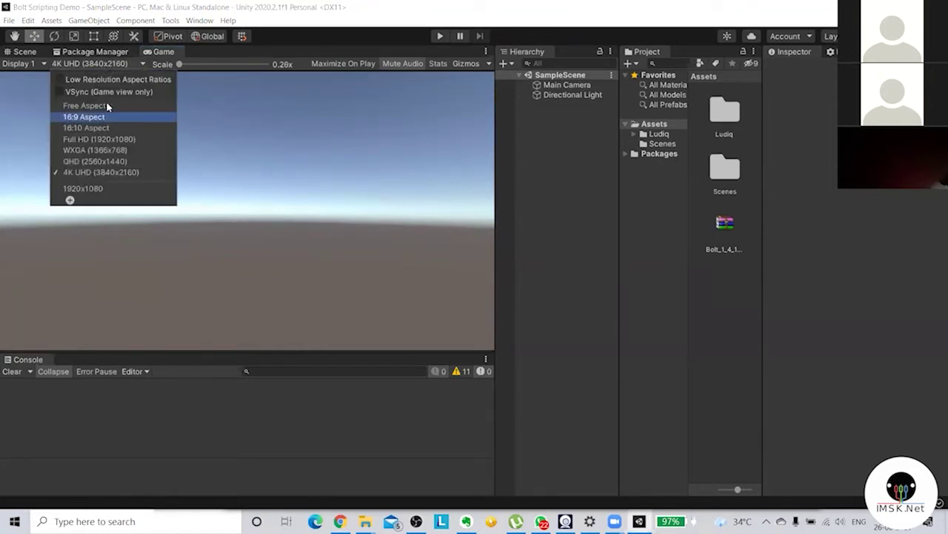
left_click(96, 189)
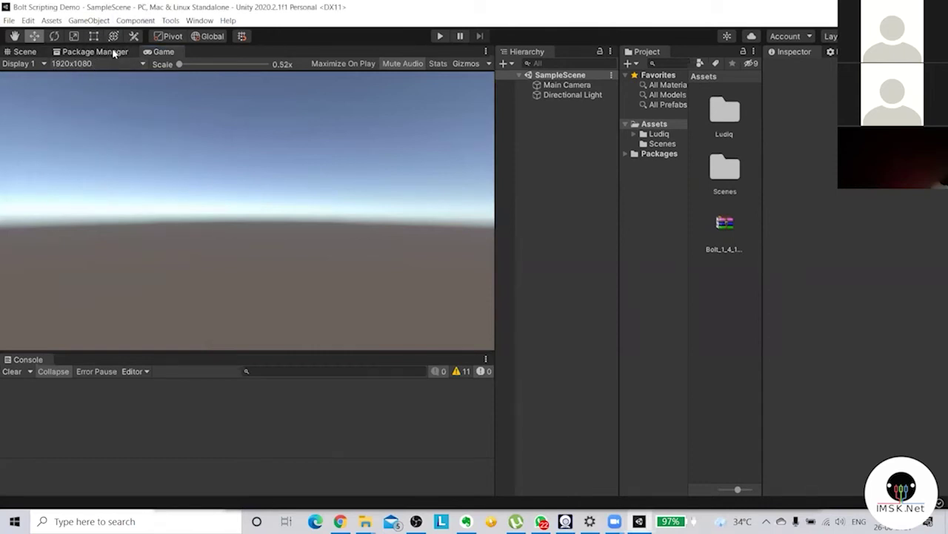
Redock the Scene tab so it sits just before the Game tab
left_click(29, 54)
left_click_drag(30, 53, 426, 250)
left_click_drag(346, 59, 4, 58)
left_click_drag(89, 51, 296, 53)
left_click_drag(160, 51, 116, 53)
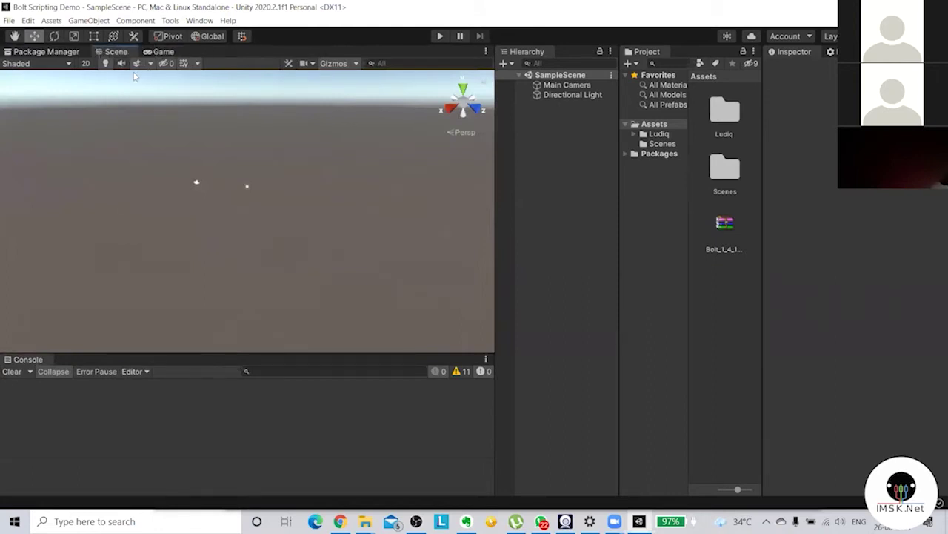
Add a 3D Cube to the scene from the Hierarchy, keeping the name Cube
right_click(554, 127)
right_click(532, 131)
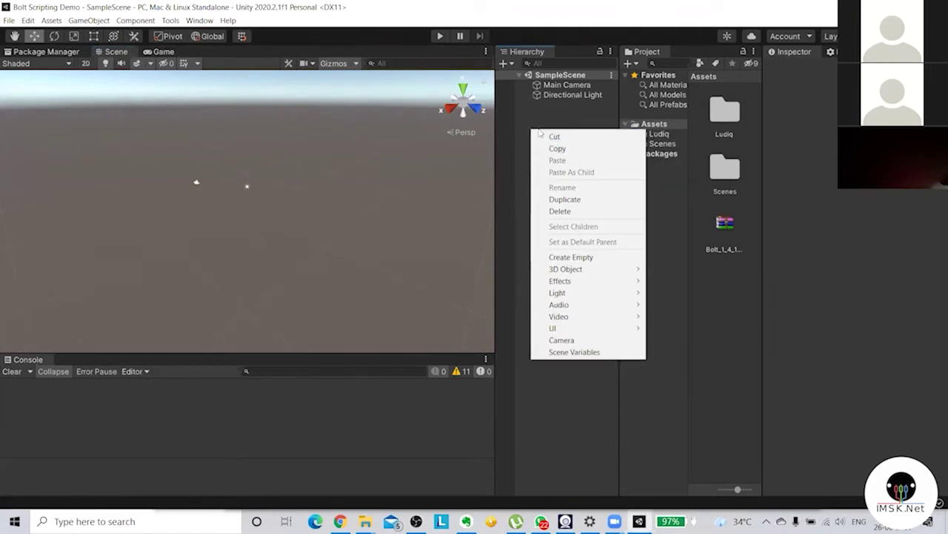
mouse_move(582, 271)
left_click(708, 271)
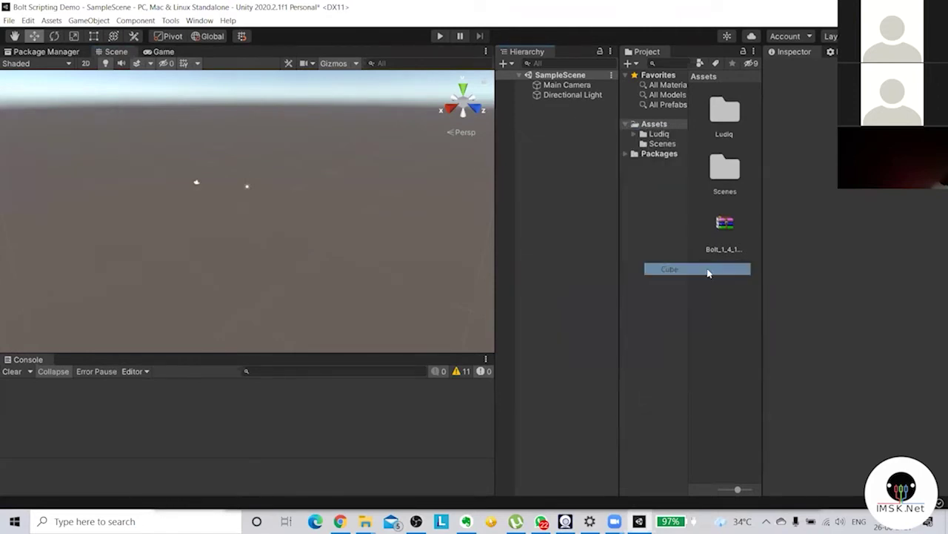
left_click(546, 148)
left_click(553, 105)
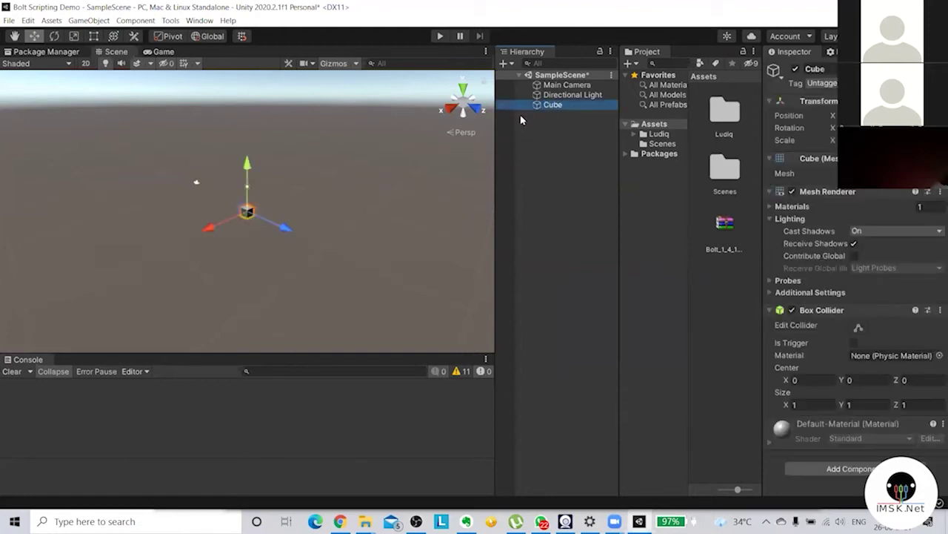
Frame the Main Camera in right side view, pan to show the cube, and check the Game view
double_click(567, 85)
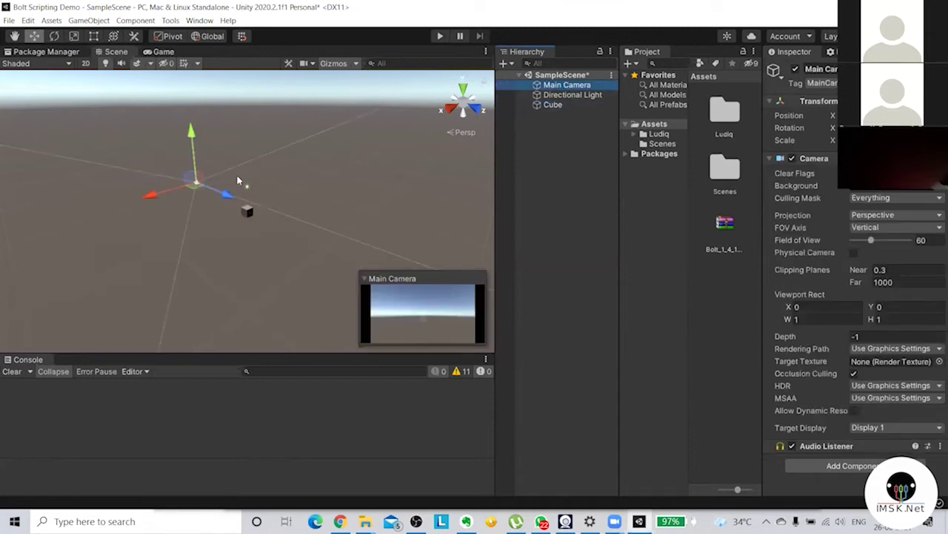
left_click(447, 111)
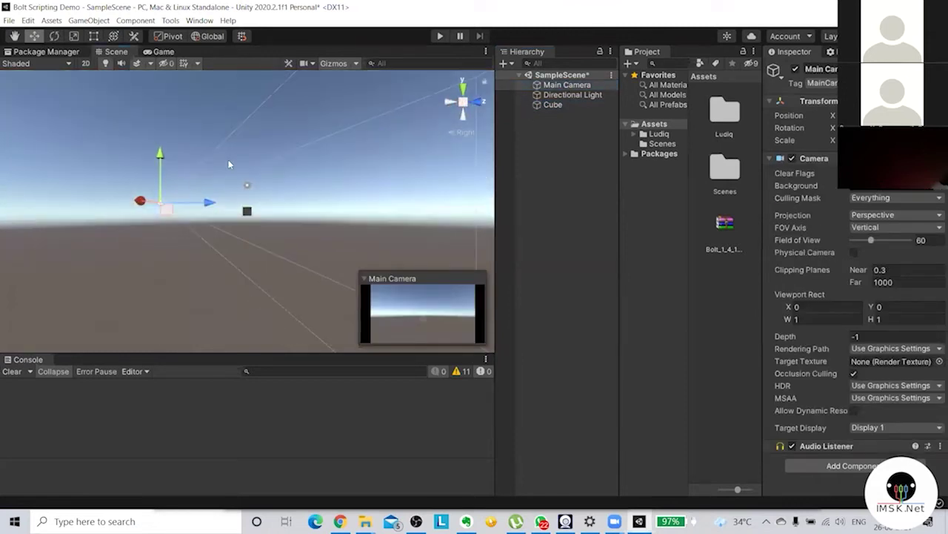
left_click(15, 37)
left_click_drag(194, 233, 220, 274)
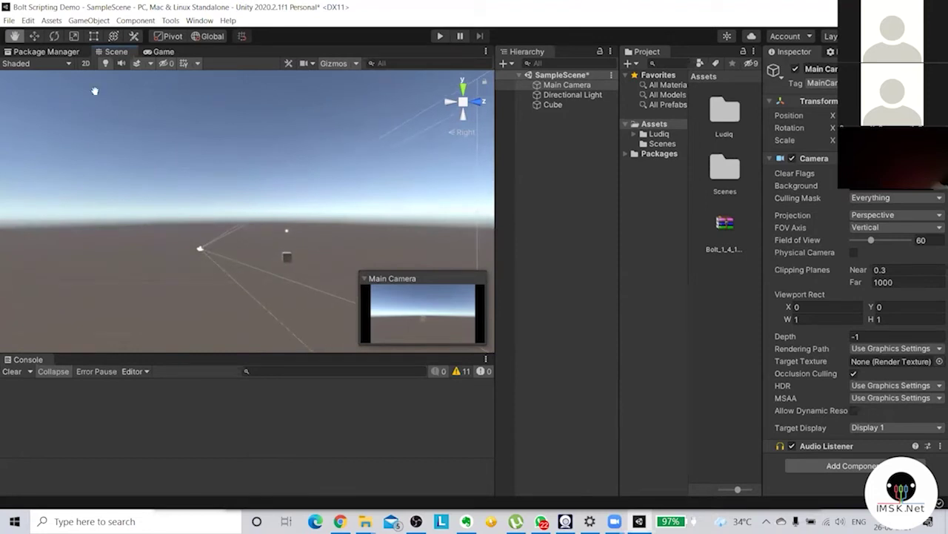
left_click(164, 52)
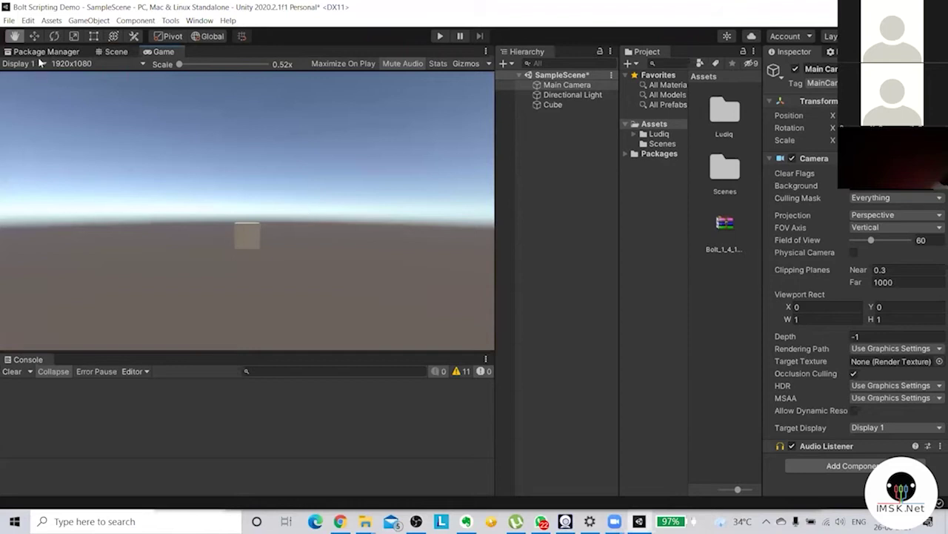
Dock the Game view beside the Console and nudge the Cube along its Y axis
left_click(112, 52)
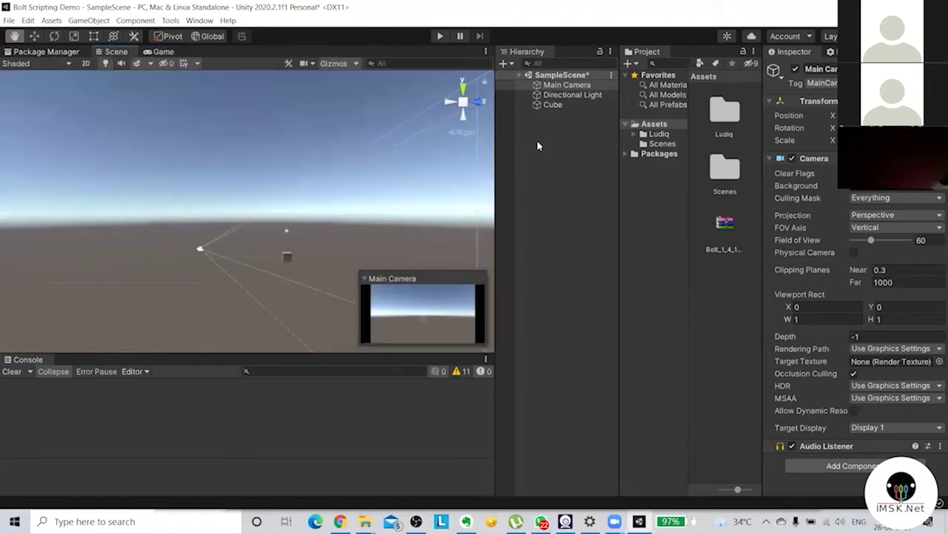
left_click(574, 104)
left_click_drag(164, 53, 264, 210)
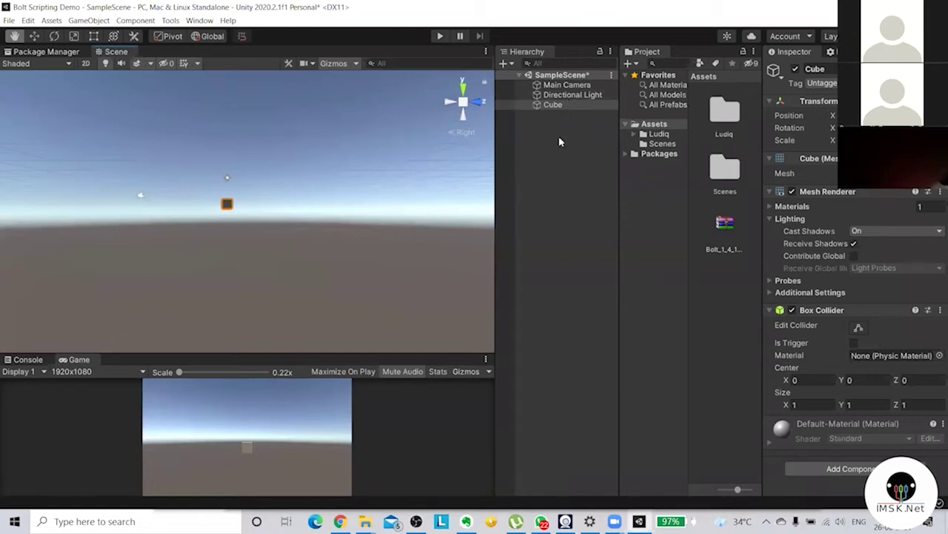
key("w")
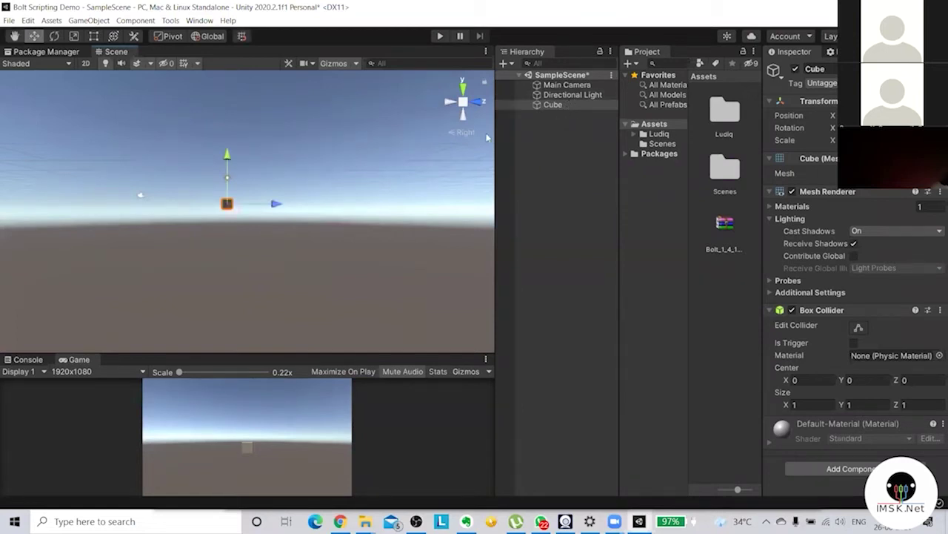
left_click_drag(227, 154, 257, 182)
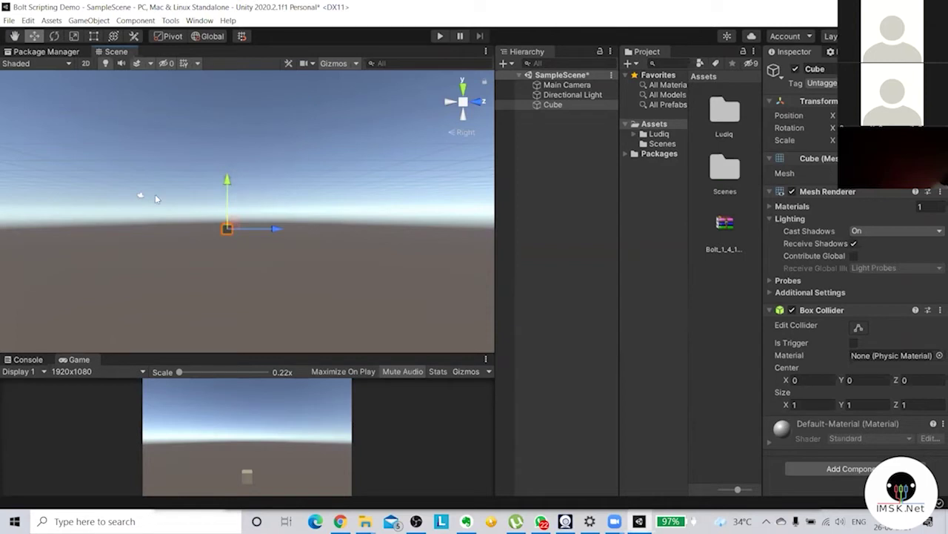
Try moving the Main Camera toward the cube, then undo to restore its original position
left_click(564, 84)
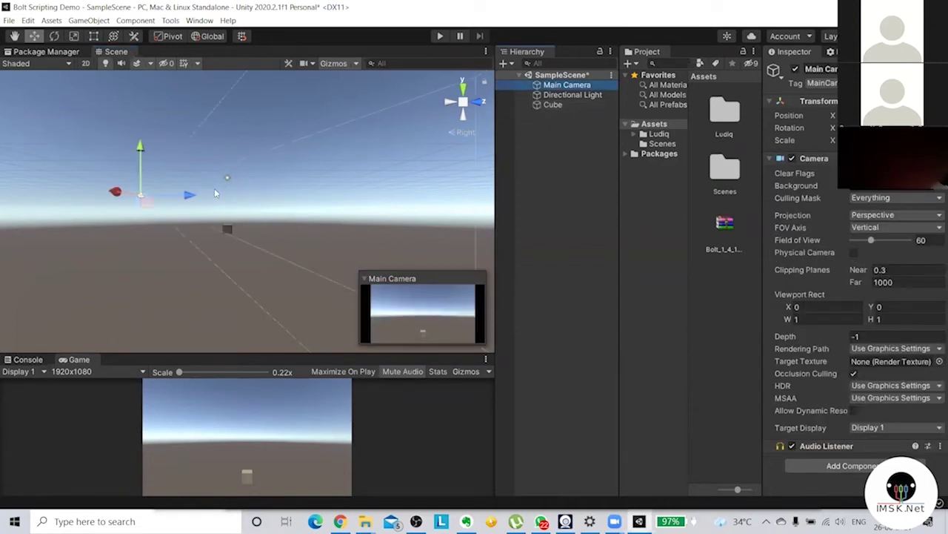
left_click_drag(198, 197, 239, 196)
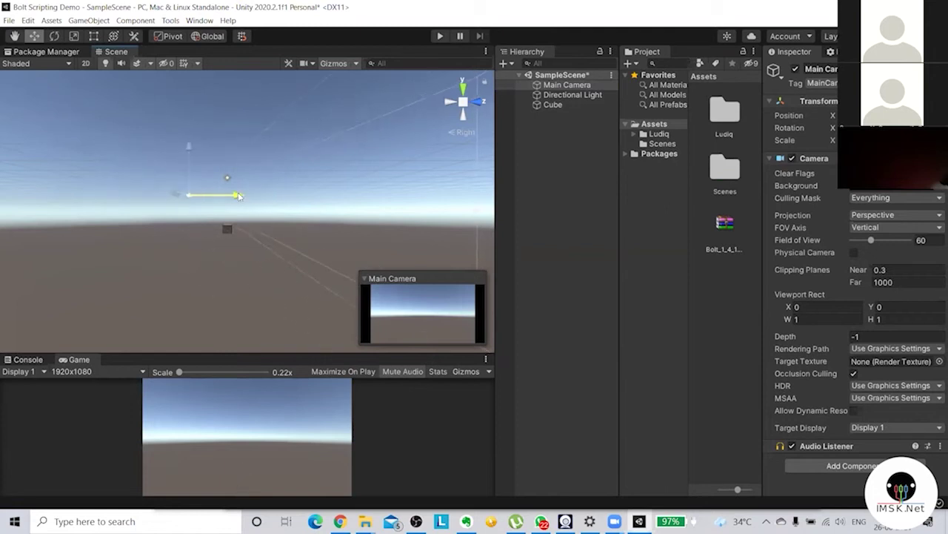
left_click_drag(187, 148, 196, 187)
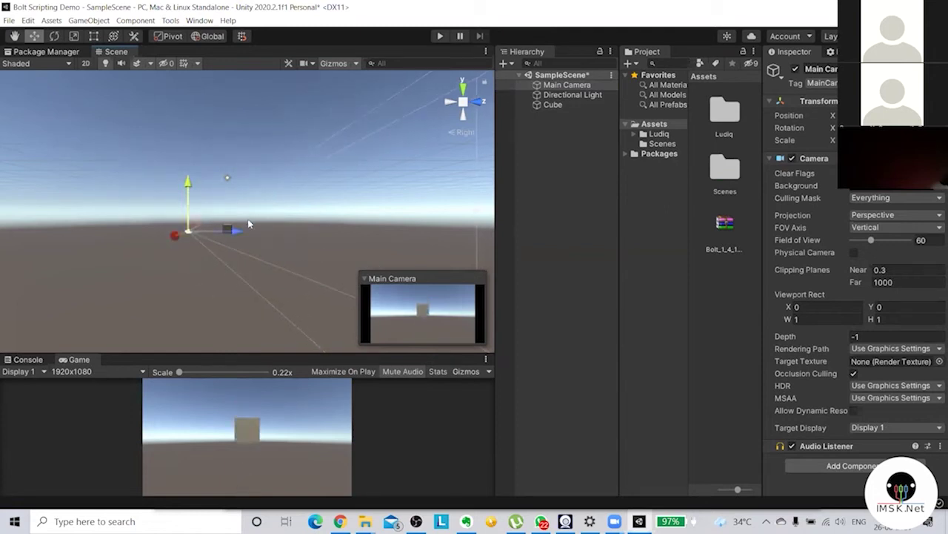
left_click_drag(234, 231, 253, 226)
key("ctrl+z")
key("ctrl+z")
key("ctrl+z")
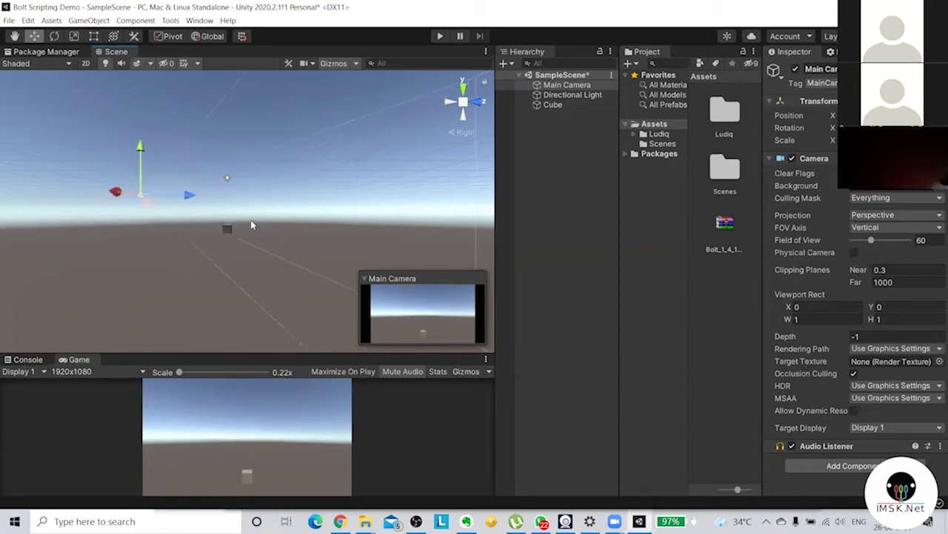